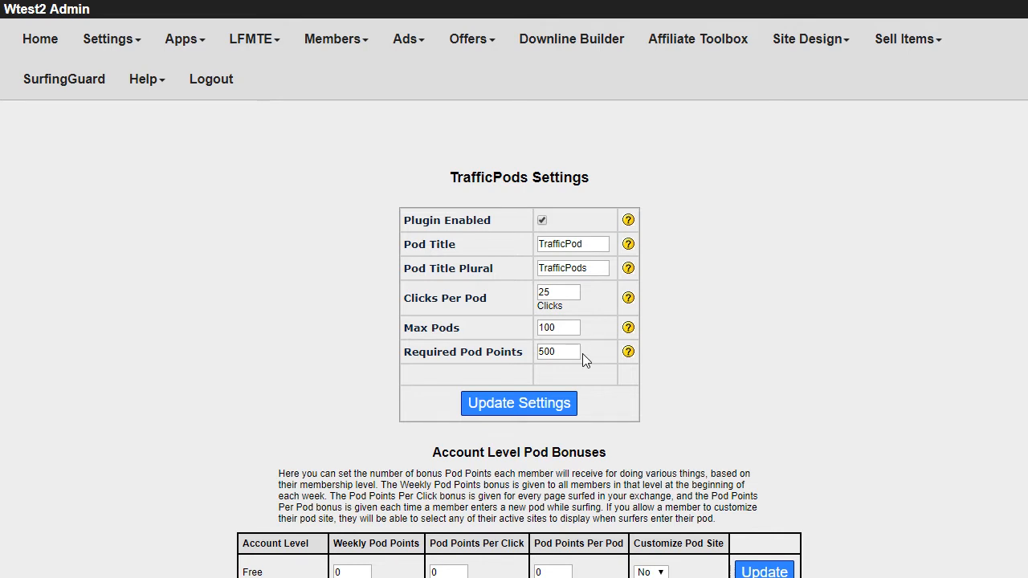
# - Set the Upgraded Member level's Weekly Pod Points to 1000 and Customize Pod Site to Yes, and save the row
pyautogui.scroll(-2, 583, 354)
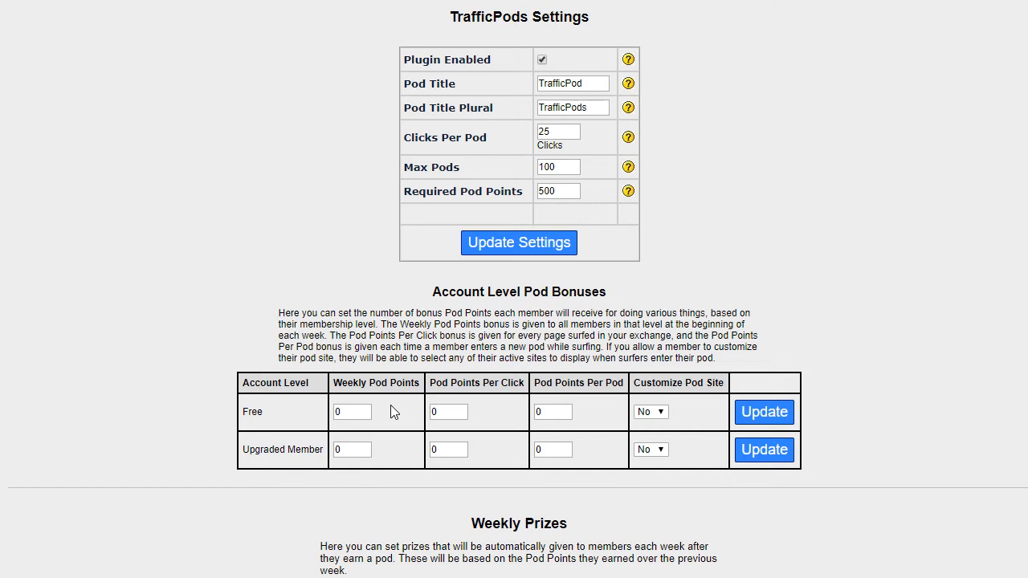
pyautogui.moveTo(357, 449); pyautogui.dragTo(328, 463)
pyautogui.write('100')
pyautogui.click(567, 451)
pyautogui.click(656, 449)
pyautogui.click(659, 465)
pyautogui.click(765, 452)
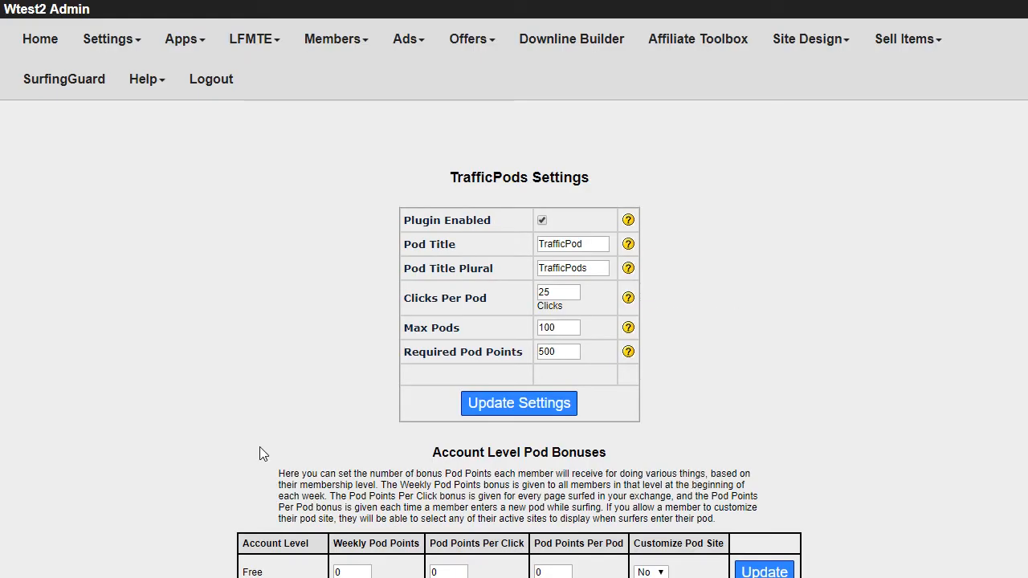
# - Set the Free account level's Weekly Pod Points to 600 and save the row
pyautogui.scroll(-2, 260, 446)
pyautogui.click(340, 416)
pyautogui.moveTo(341, 419); pyautogui.dragTo(321, 420)
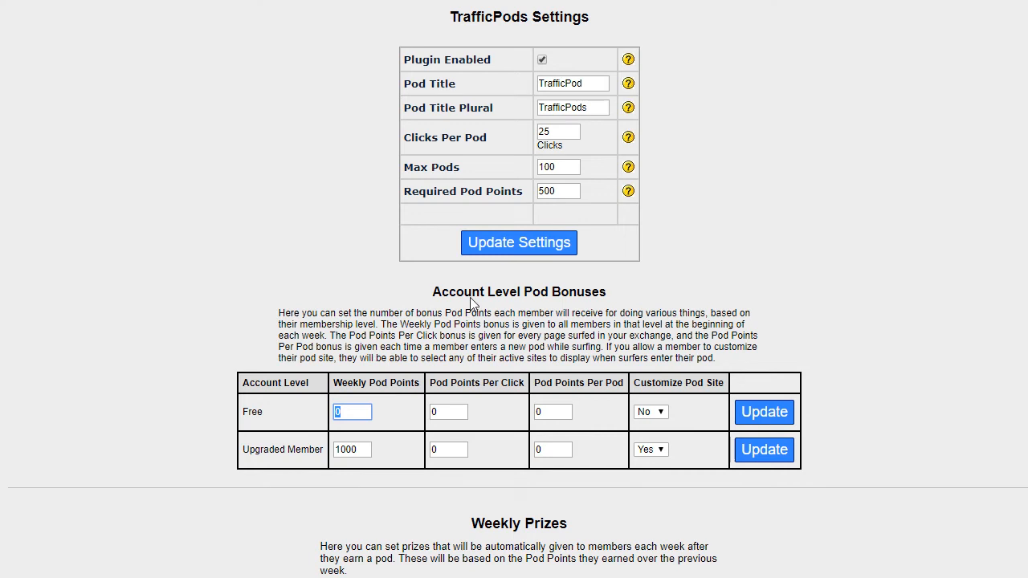
pyautogui.write('600')
pyautogui.click(767, 407)
# - Run a manual reset of all TrafficPods pods and rankings and accept the confirmation
pyautogui.scroll(-8, 211, 402)
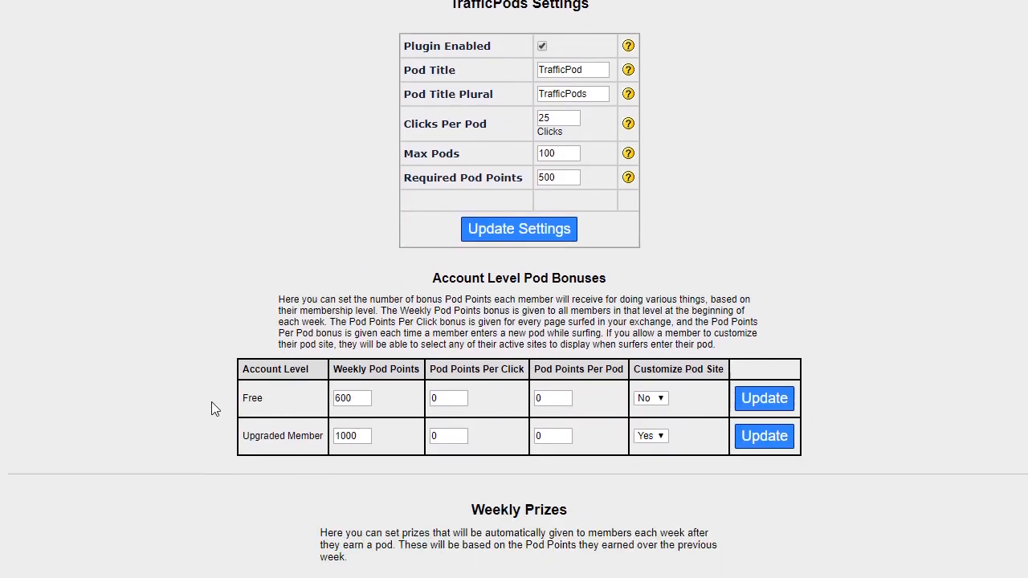
pyautogui.scroll(-15, 211, 403)
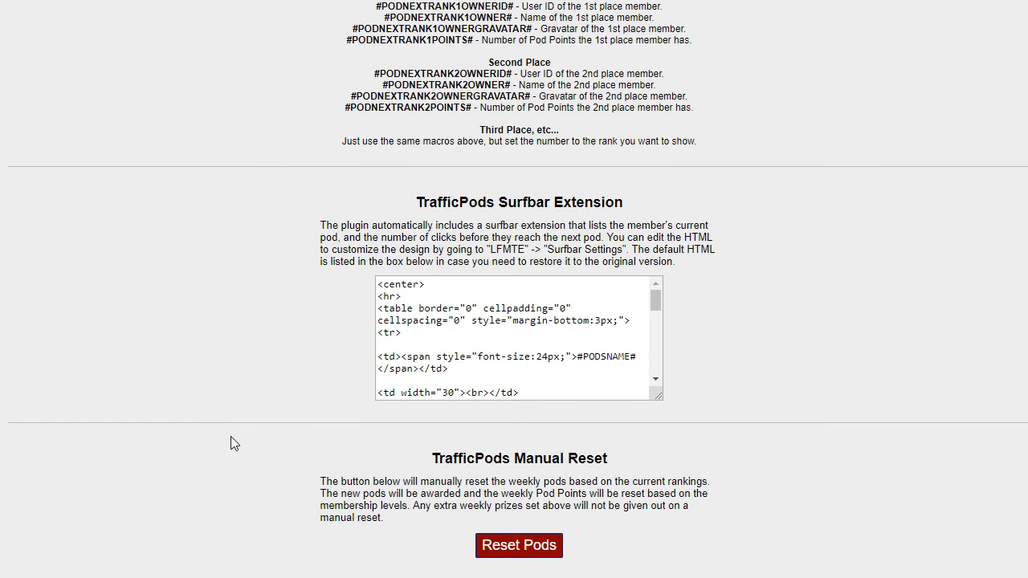
pyautogui.click(521, 553)
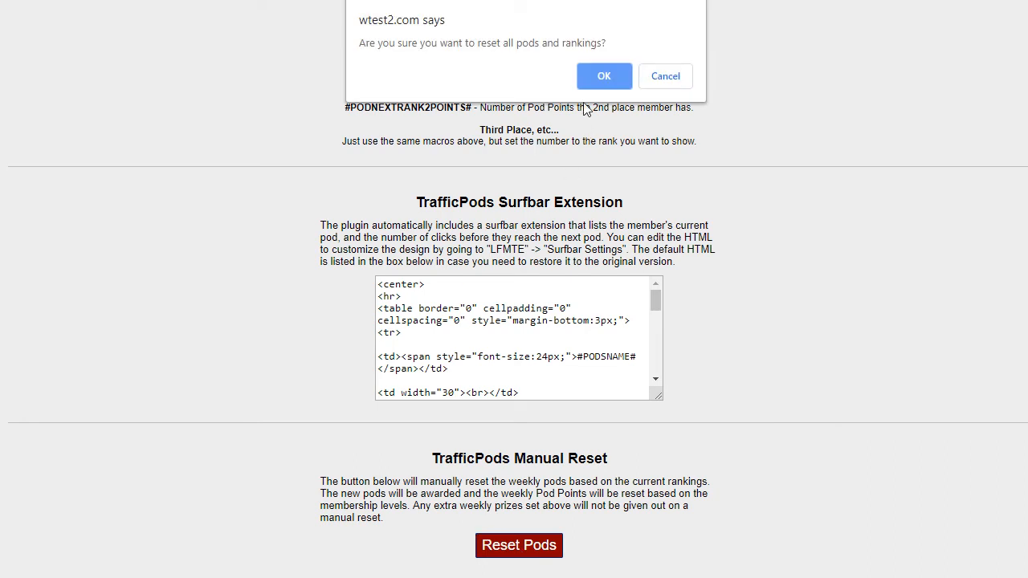
pyautogui.click(595, 77)
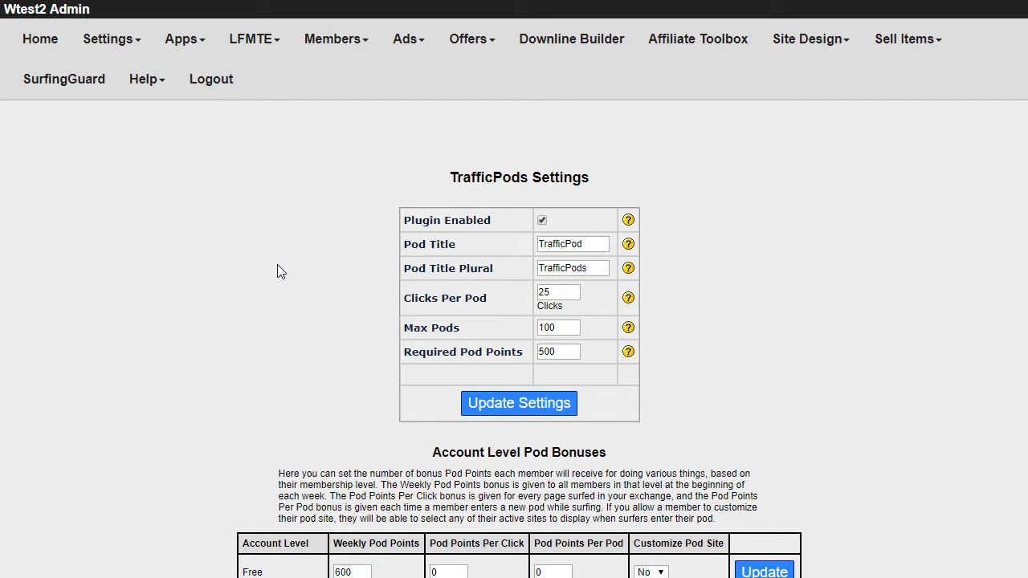
# - Repeat the manual pod reset to award new pods based on the current weekly rankings
pyautogui.scroll(-1, 248, 276)
pyautogui.scroll(-2, 245, 277)
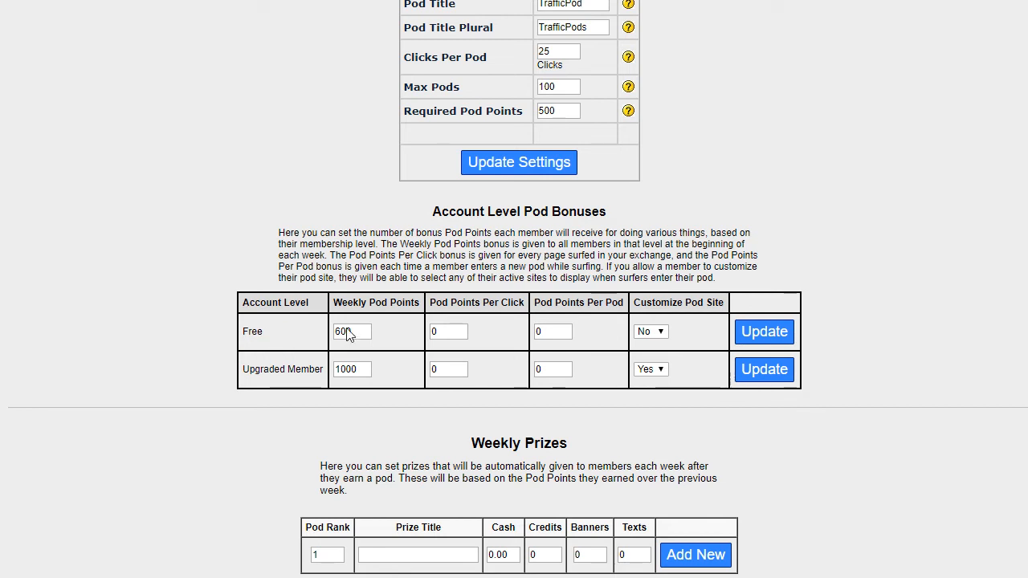
pyautogui.scroll(-4, 257, 319)
pyautogui.scroll(-14, 249, 311)
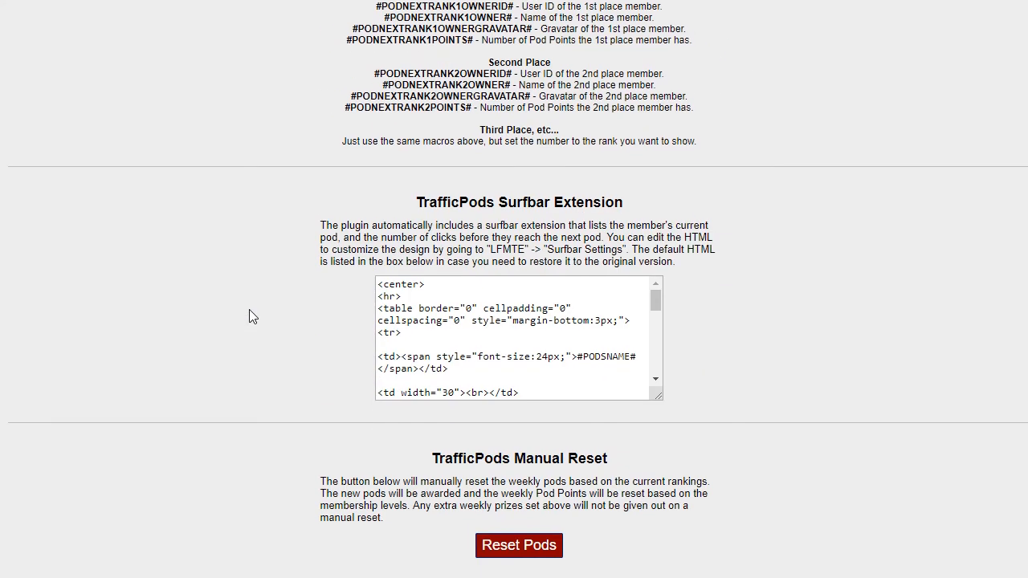
pyautogui.click(523, 547)
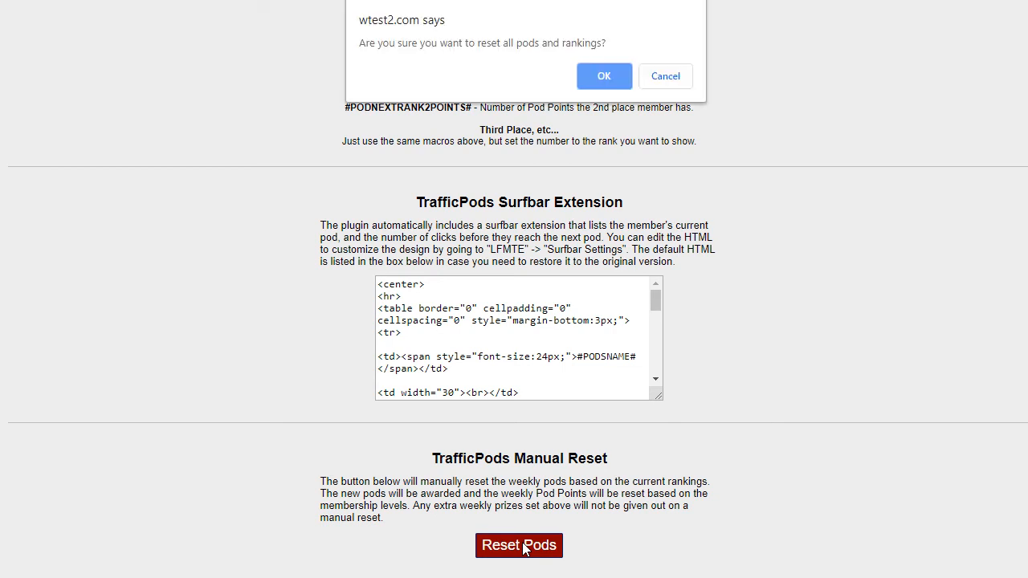
pyautogui.click(605, 78)
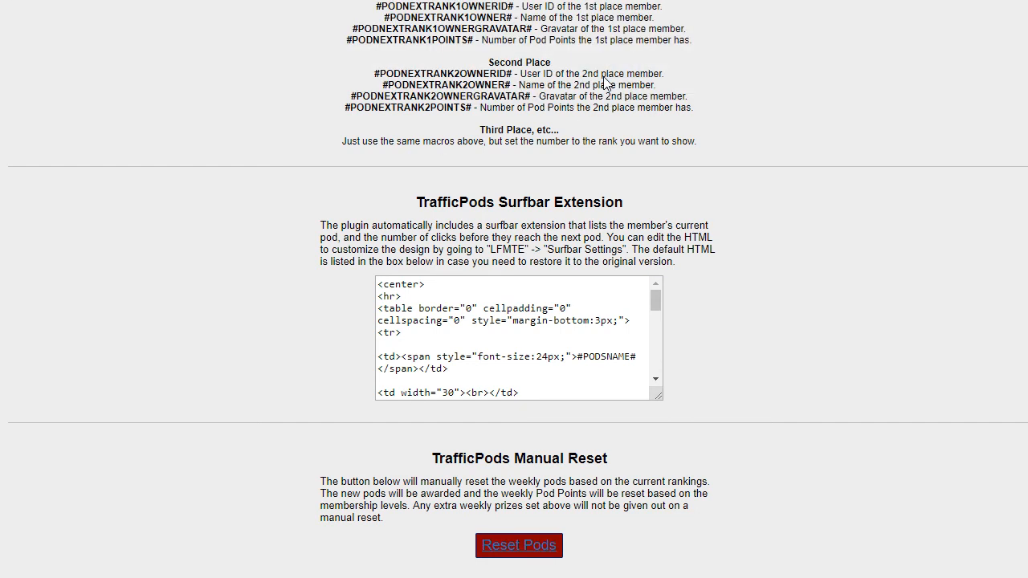
# - Add a weekly prize for pod rank 1 titled "100 Credits" that awards 100 credits
pyautogui.scroll(-10, 193, 362)
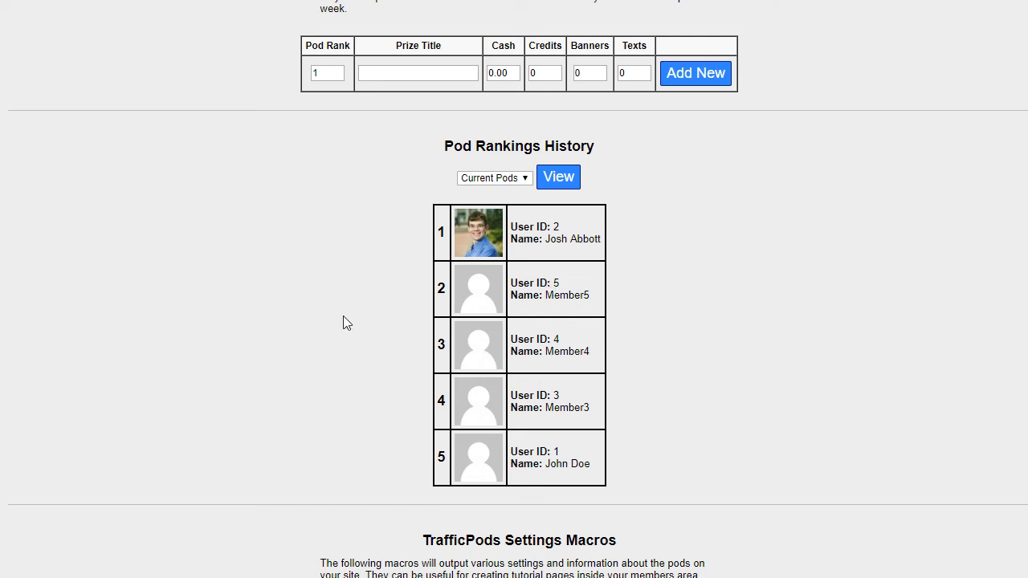
pyautogui.scroll(3, 343, 323)
pyautogui.click(318, 314)
pyautogui.write('1')
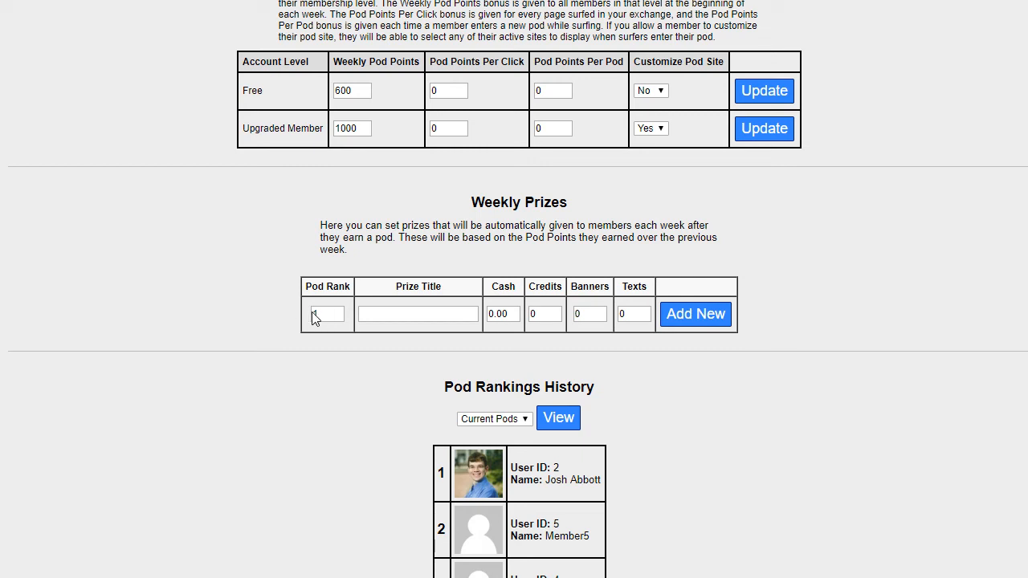
pyautogui.click(387, 320)
pyautogui.write('100')
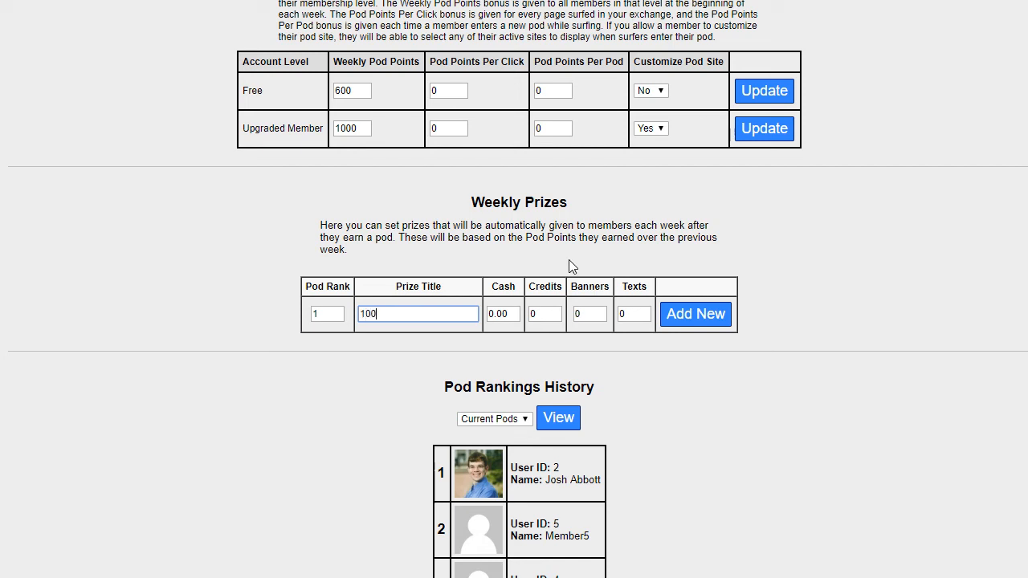
pyautogui.write(' Credits')
pyautogui.doubleClick(534, 313)
pyautogui.write('100')
pyautogui.click(695, 314)
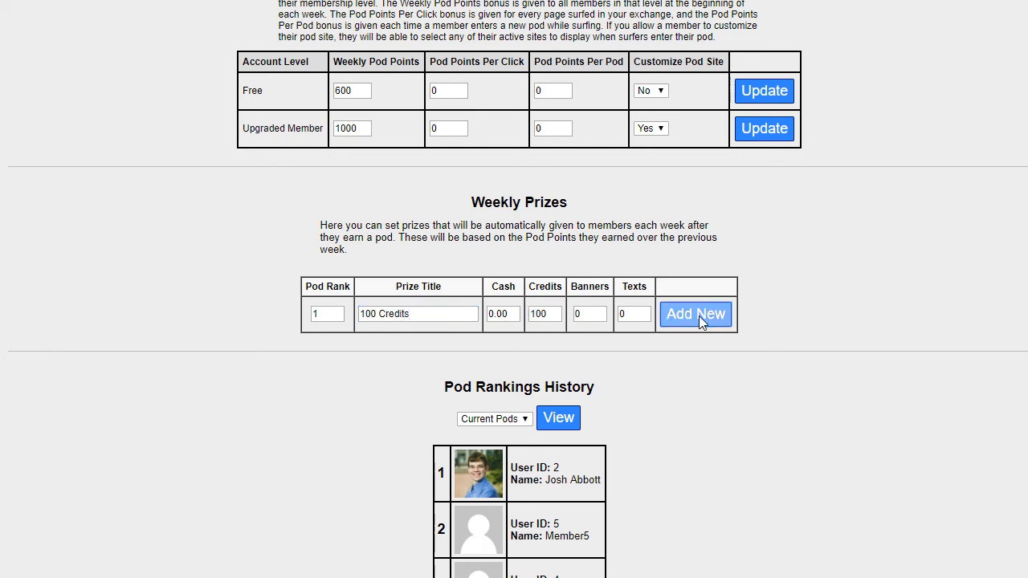
# - Review the pod rankings history and the macros for TrafficPods settings, current pods and next week's leaderboard
pyautogui.scroll(-6, 184, 397)
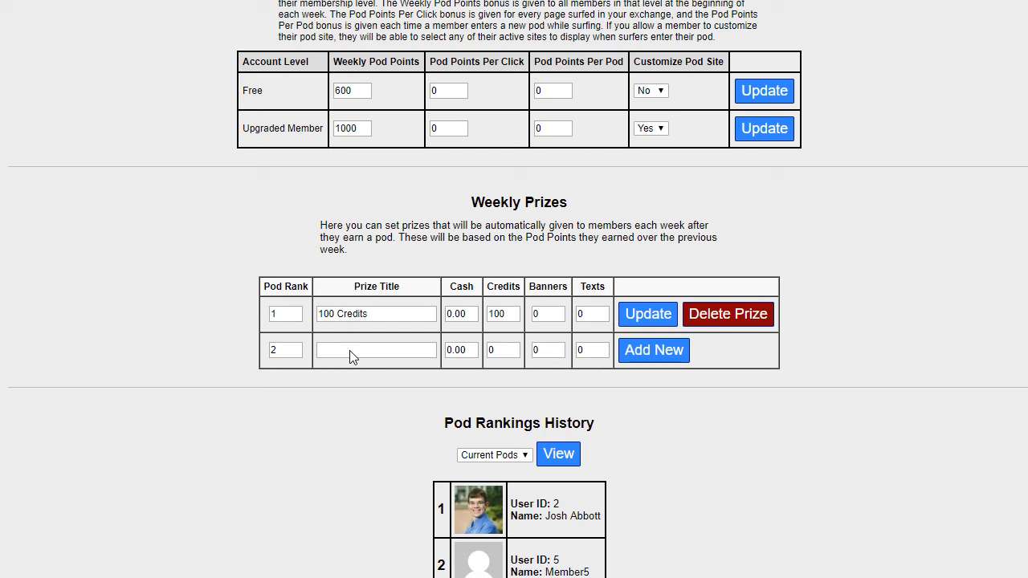
pyautogui.scroll(-7, 167, 342)
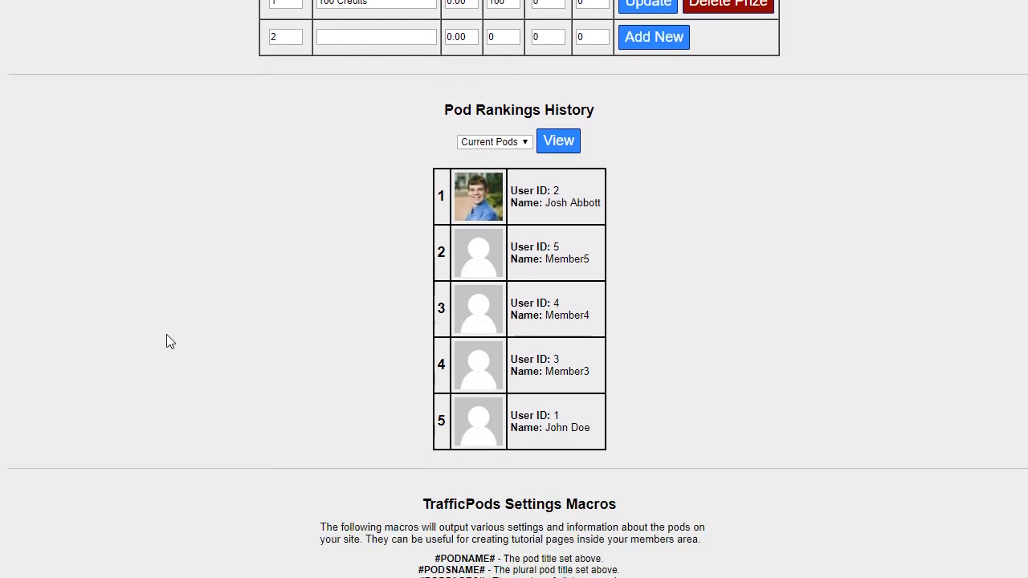
pyautogui.scroll(-1, 166, 342)
pyautogui.scroll(-1, 240, 305)
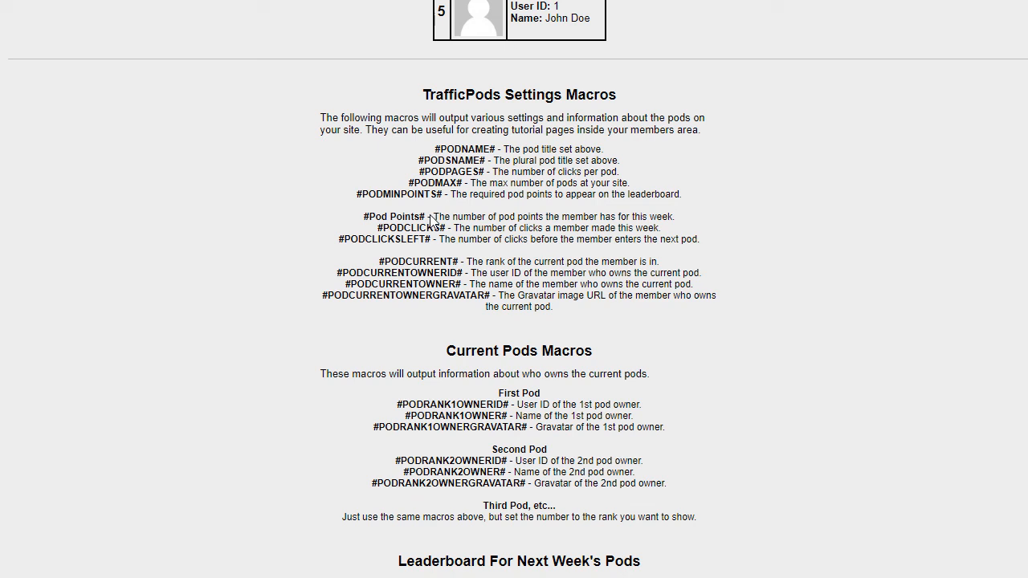
pyautogui.scroll(-1, 300, 336)
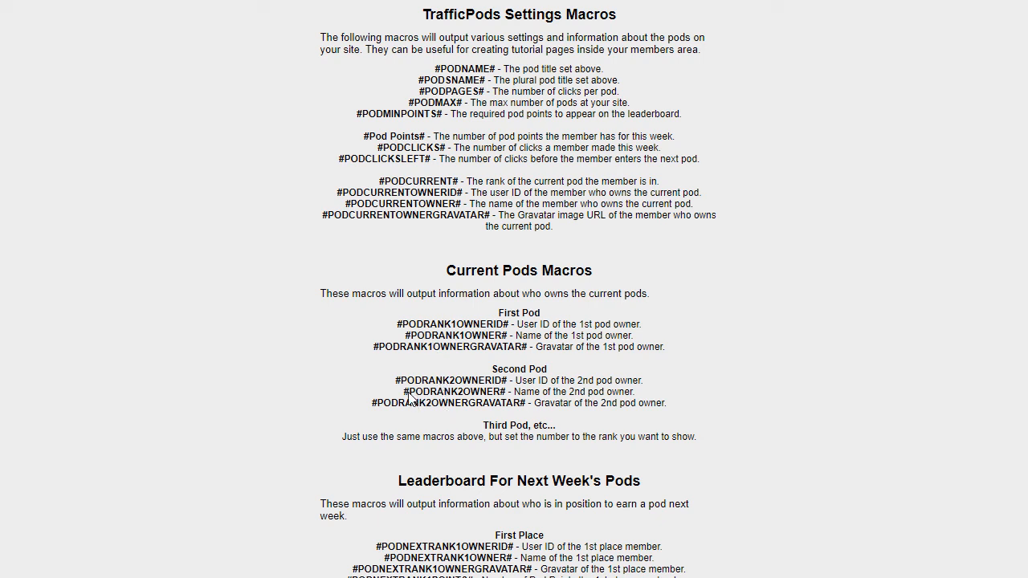
pyautogui.scroll(-3, 408, 393)
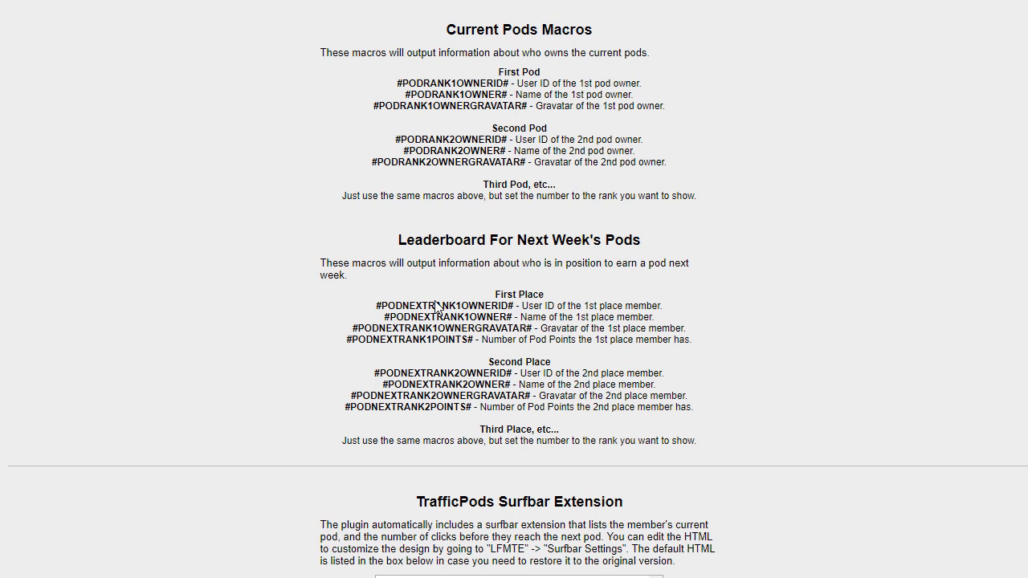
pyautogui.scroll(1, 436, 306)
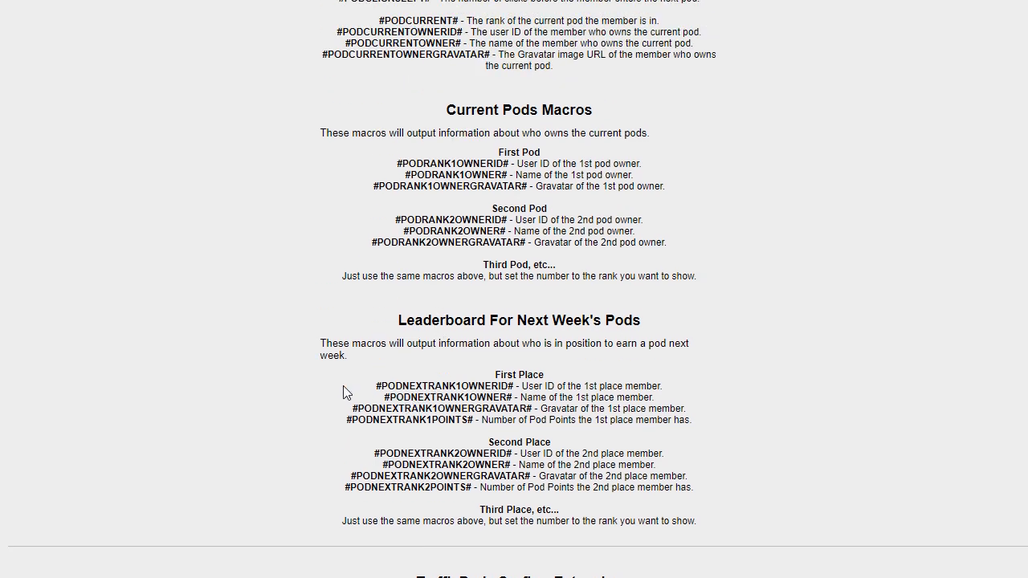